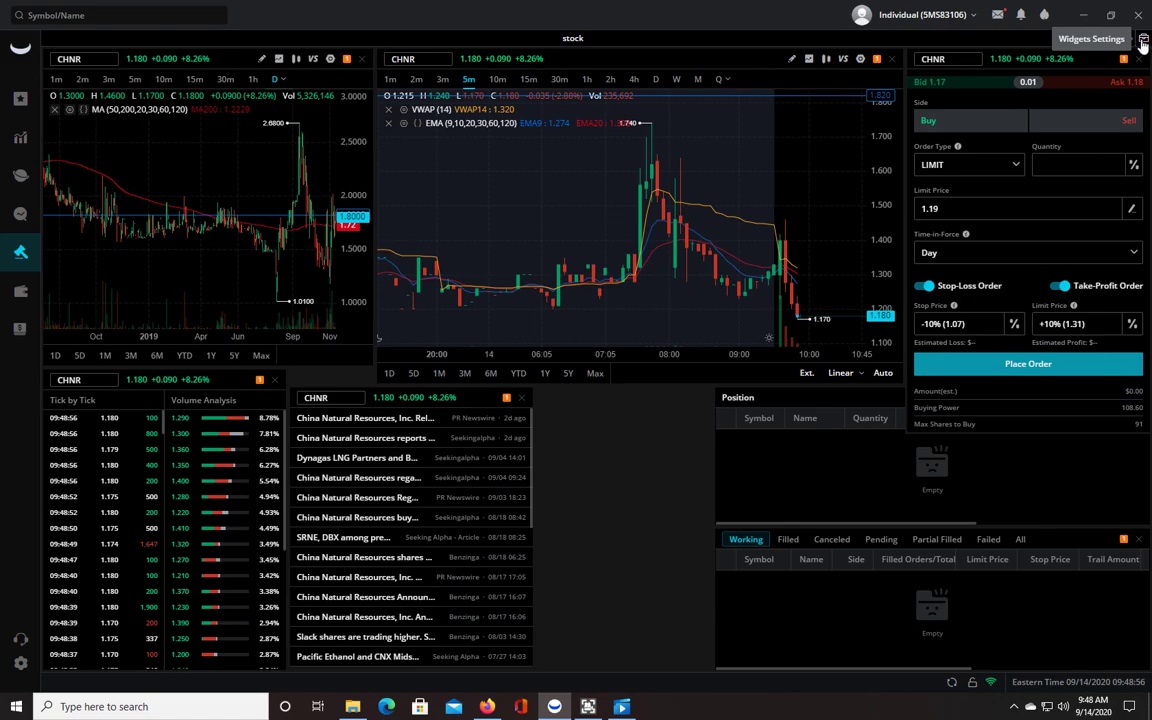
Step: Add a Watchlist widget from the General widgets list onto the stock board
{"action": "left_click", "coordinate": [1143, 44]}
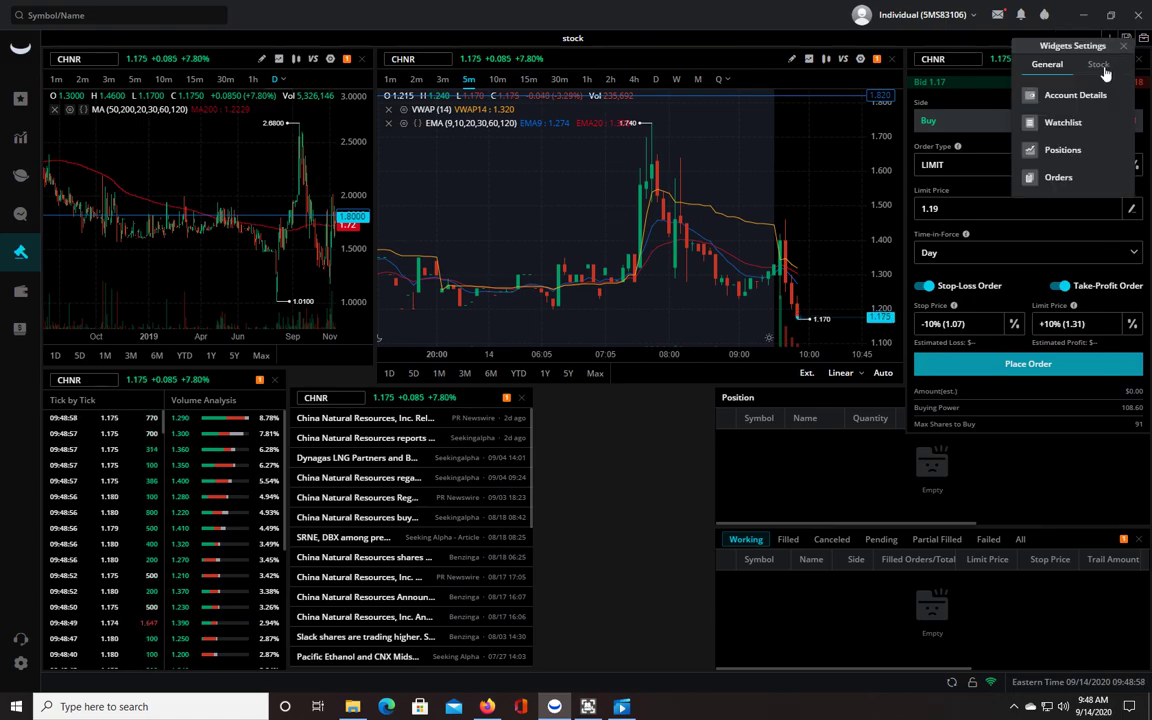
{"action": "left_click", "coordinate": [1063, 124]}
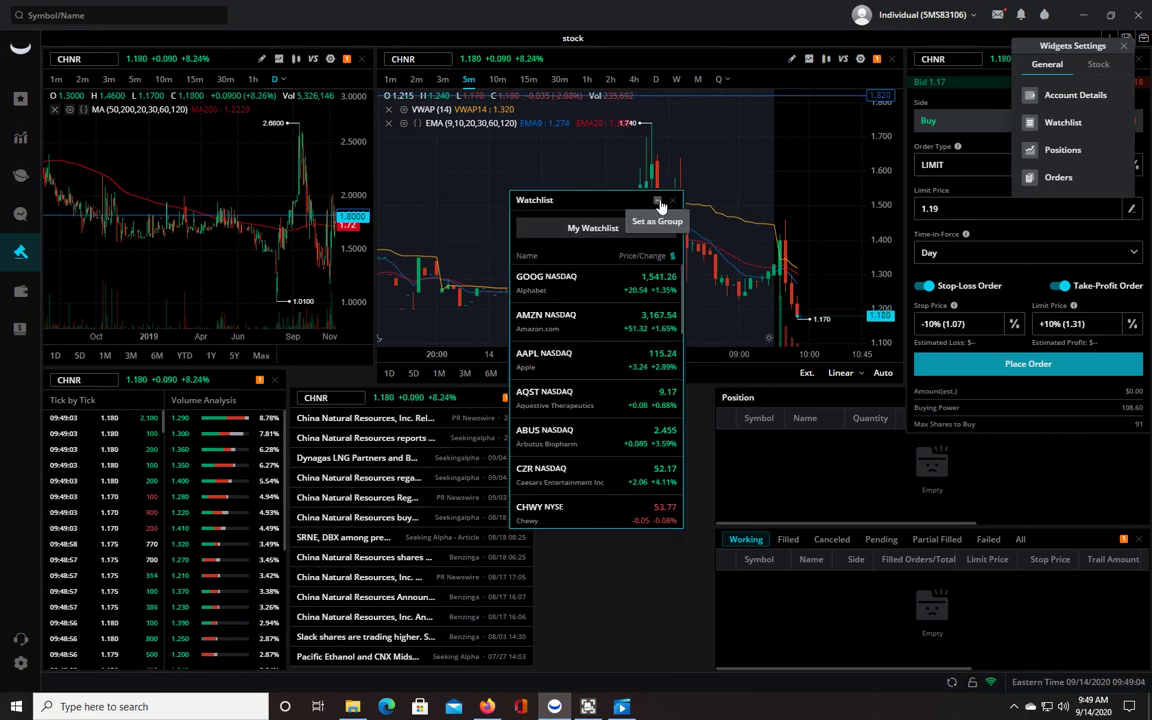
Step: Close the widgets list and dock the floating Watchlist between the news and position panels
{"action": "left_click", "coordinate": [1126, 47]}
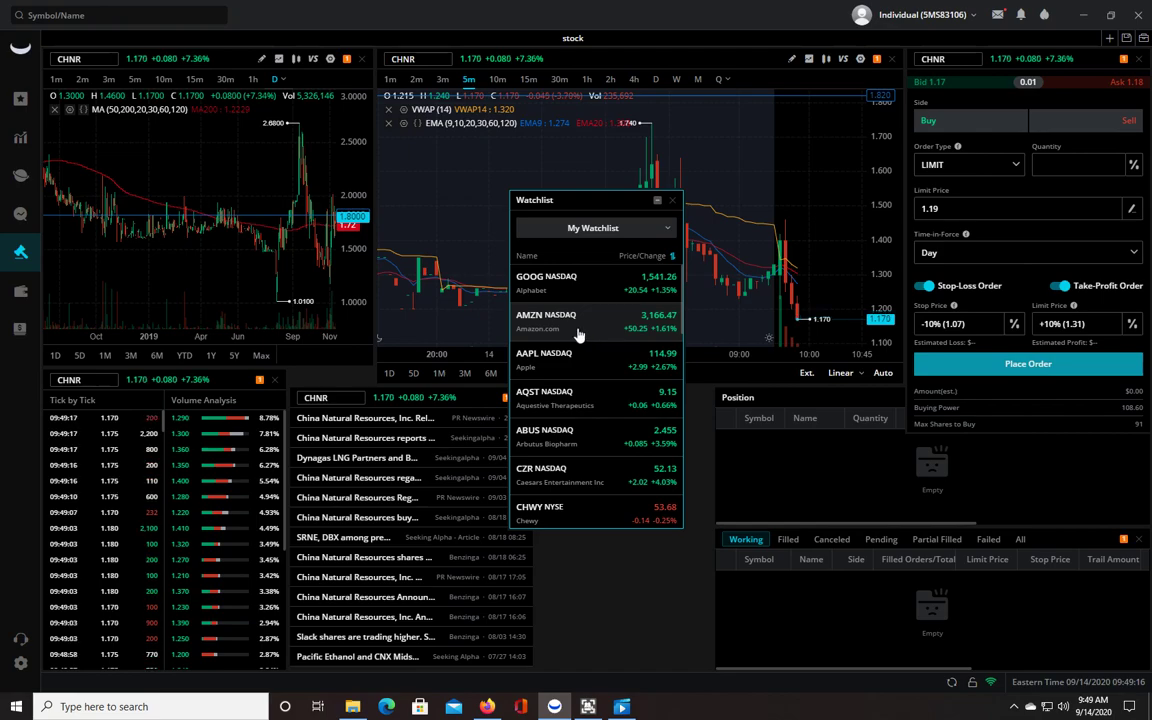
{"action": "left_click_drag", "start_coordinate": [609, 198], "coordinate": [638, 397]}
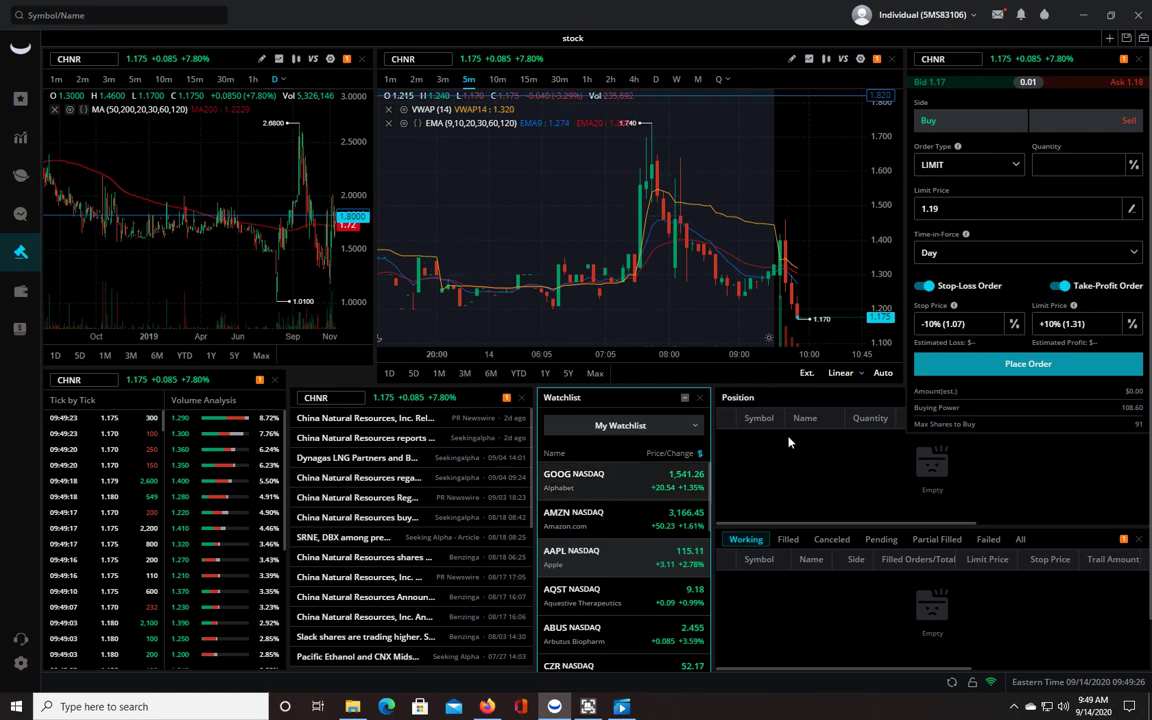
Step: Link the Watchlist to the orange group, preview GOOG, AMZN and AAPL, then show the Mon. list
{"action": "left_click", "coordinate": [685, 400]}
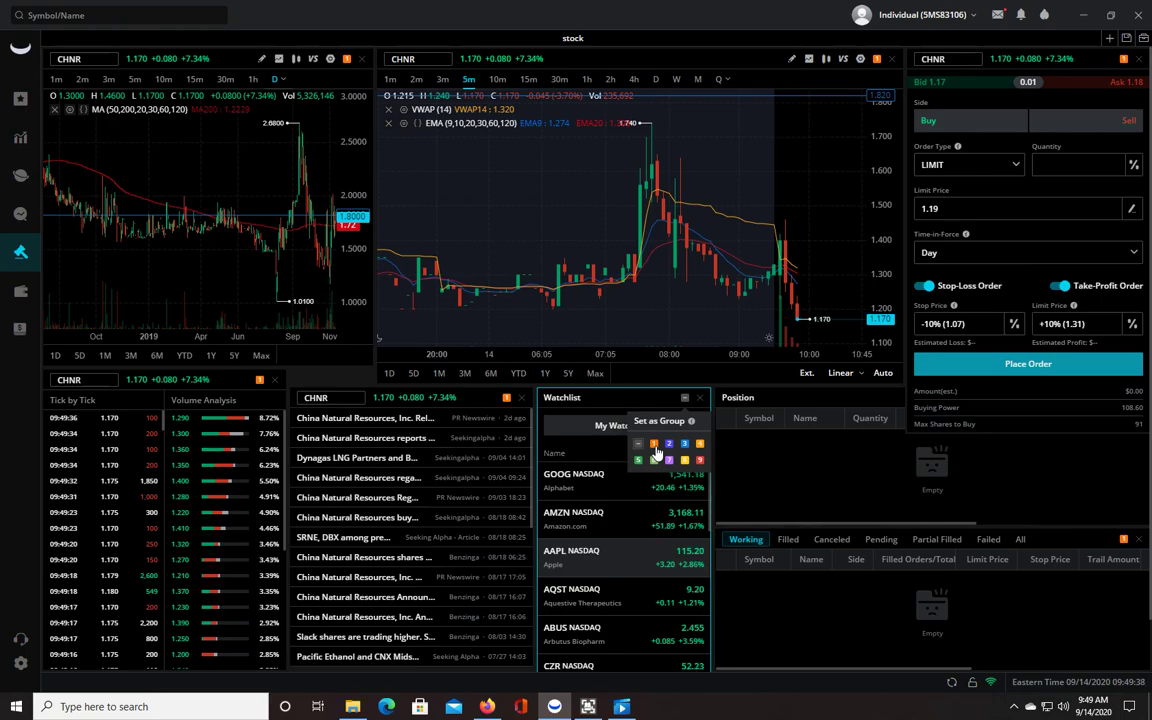
{"action": "left_click", "coordinate": [655, 445]}
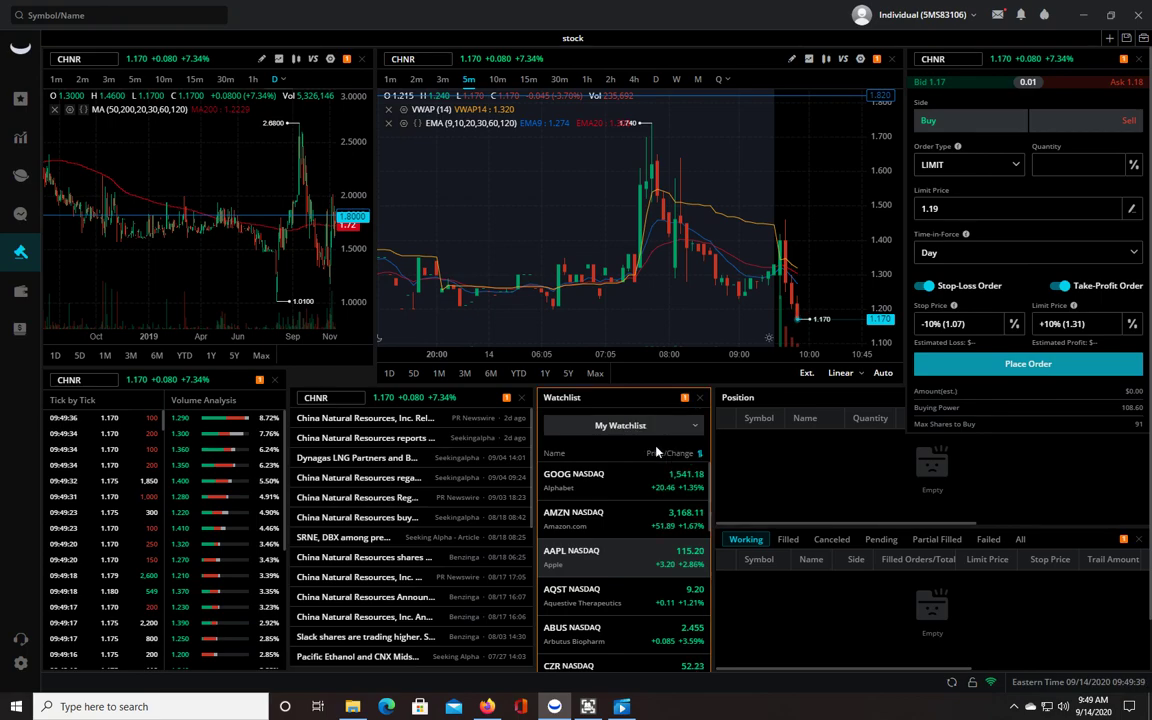
{"action": "left_click", "coordinate": [620, 487]}
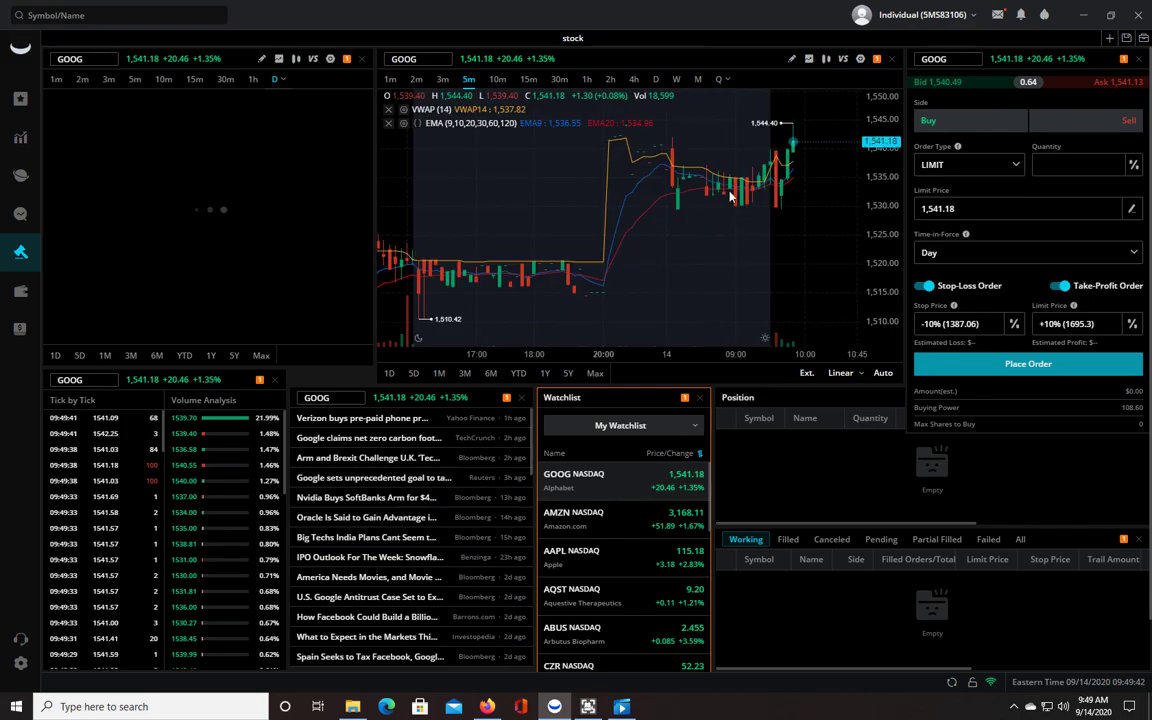
{"action": "left_click", "coordinate": [627, 522]}
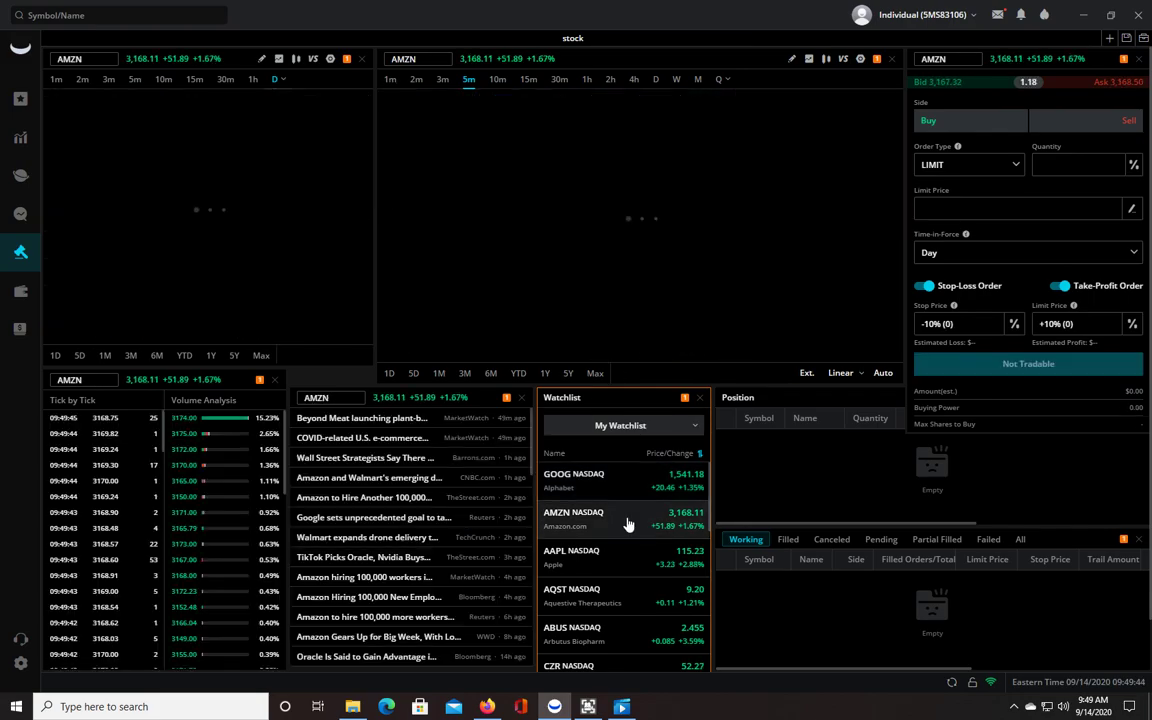
{"action": "left_click", "coordinate": [625, 560]}
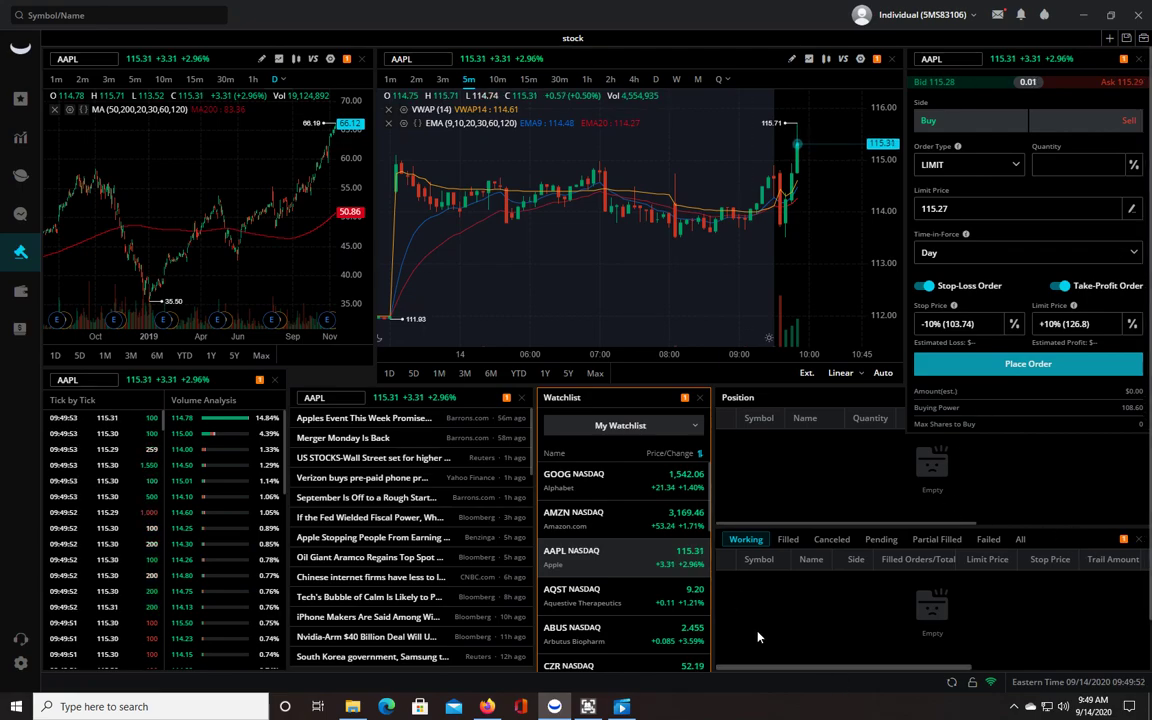
{"action": "left_click", "coordinate": [695, 428]}
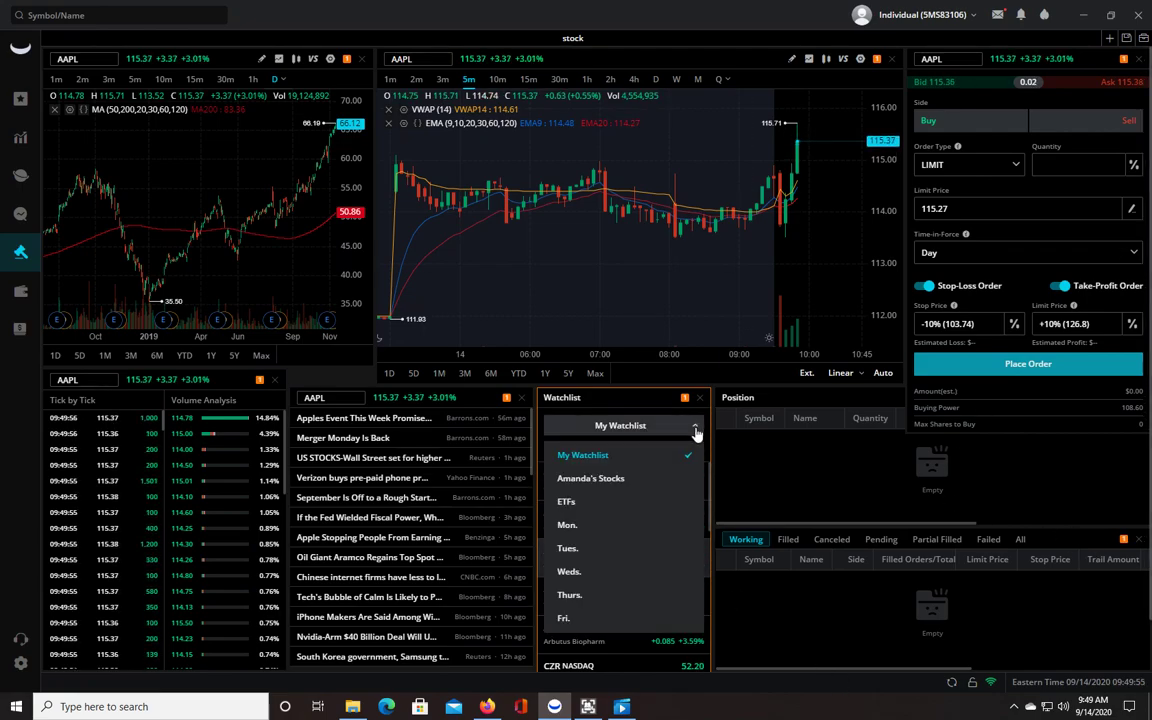
{"action": "left_click", "coordinate": [568, 525]}
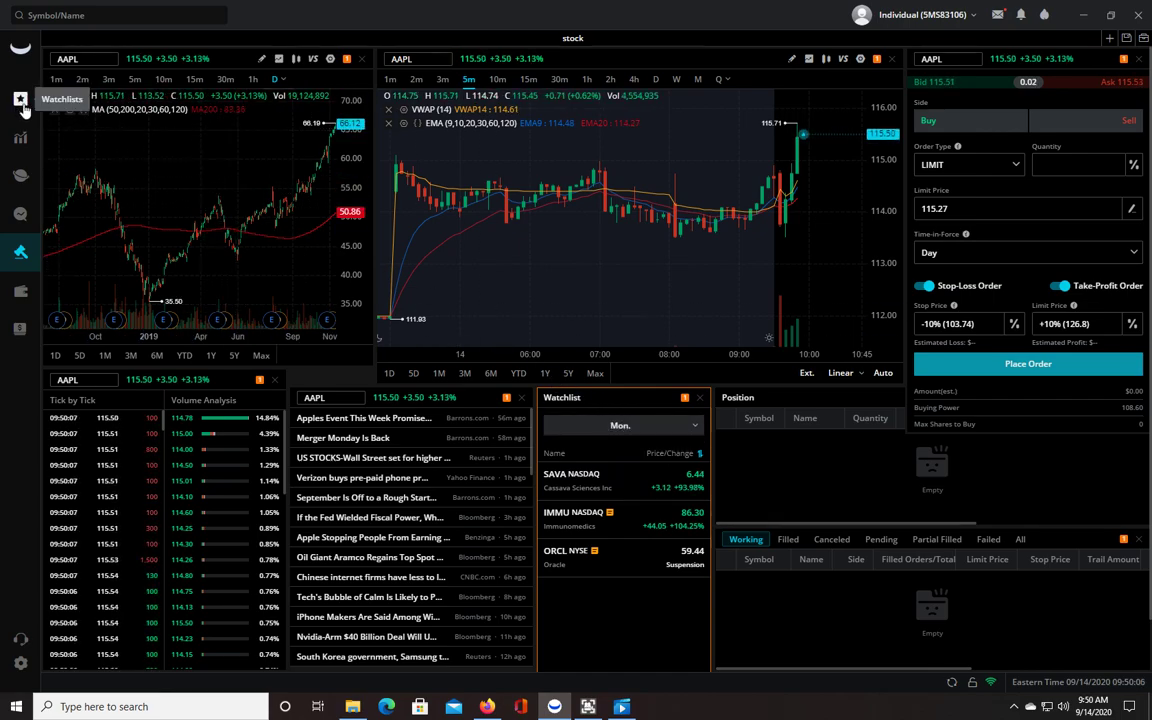
Step: Open the full Watchlists page and Edit Watchlists, starting then cancelling a new watchlist
{"action": "left_click", "coordinate": [21, 101]}
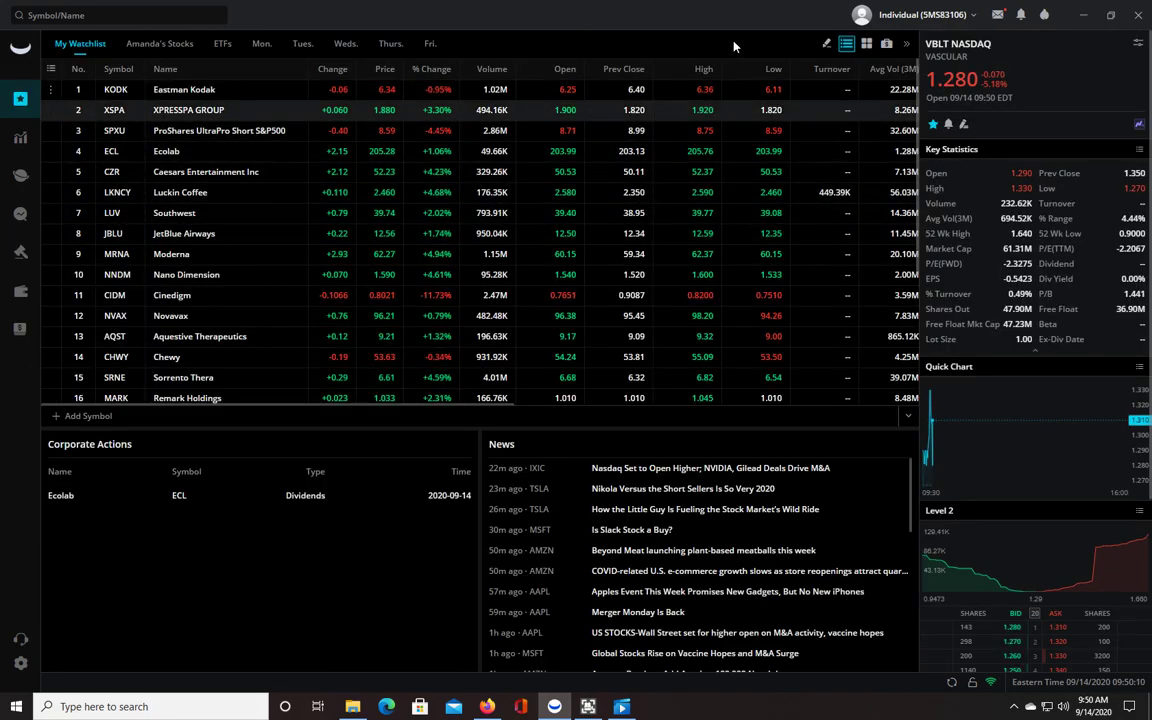
{"action": "left_click", "coordinate": [826, 45]}
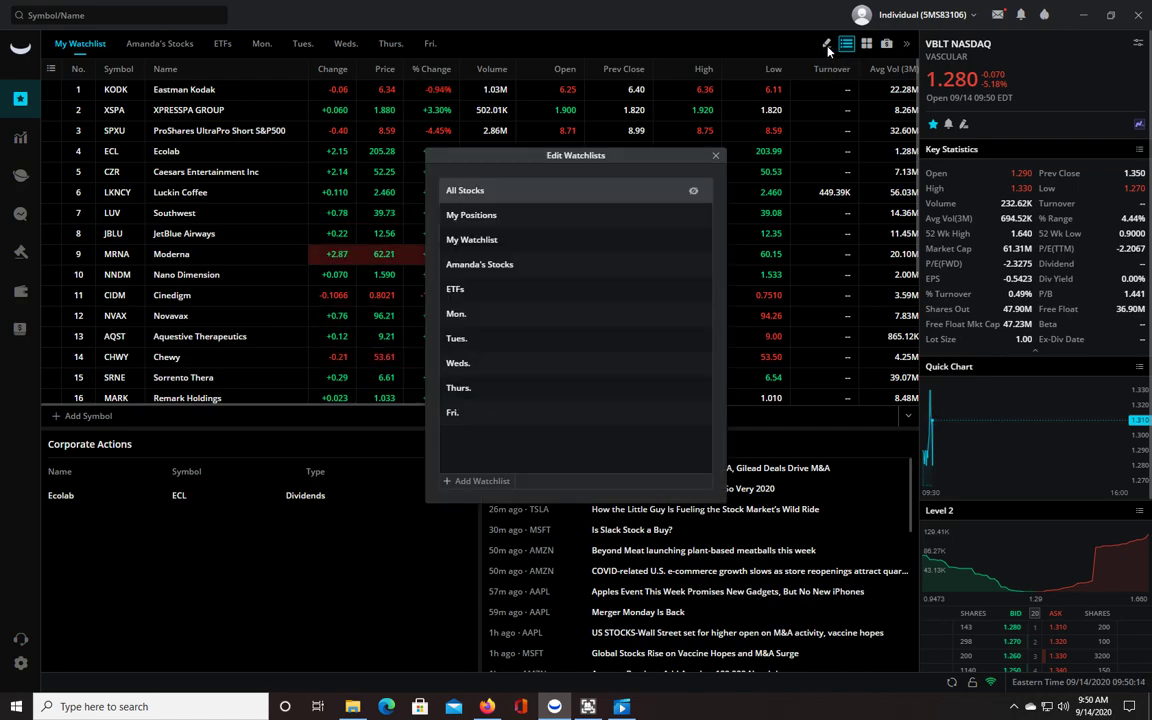
{"action": "left_click", "coordinate": [481, 481]}
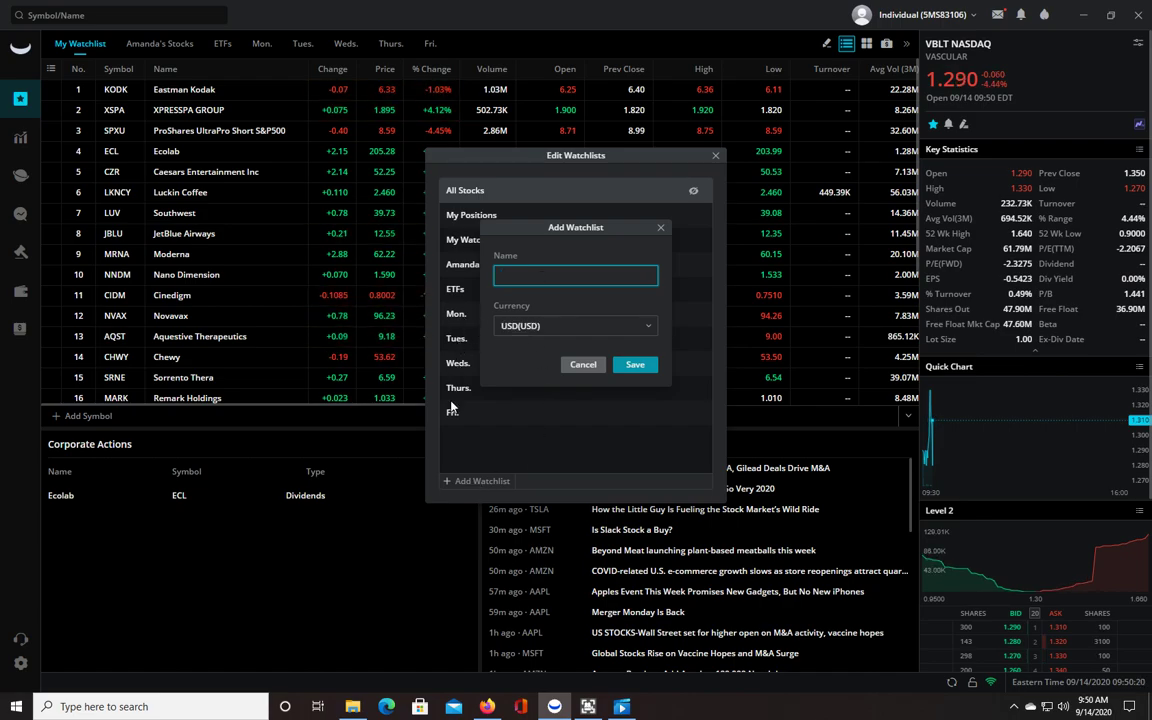
{"action": "left_click", "coordinate": [580, 365]}
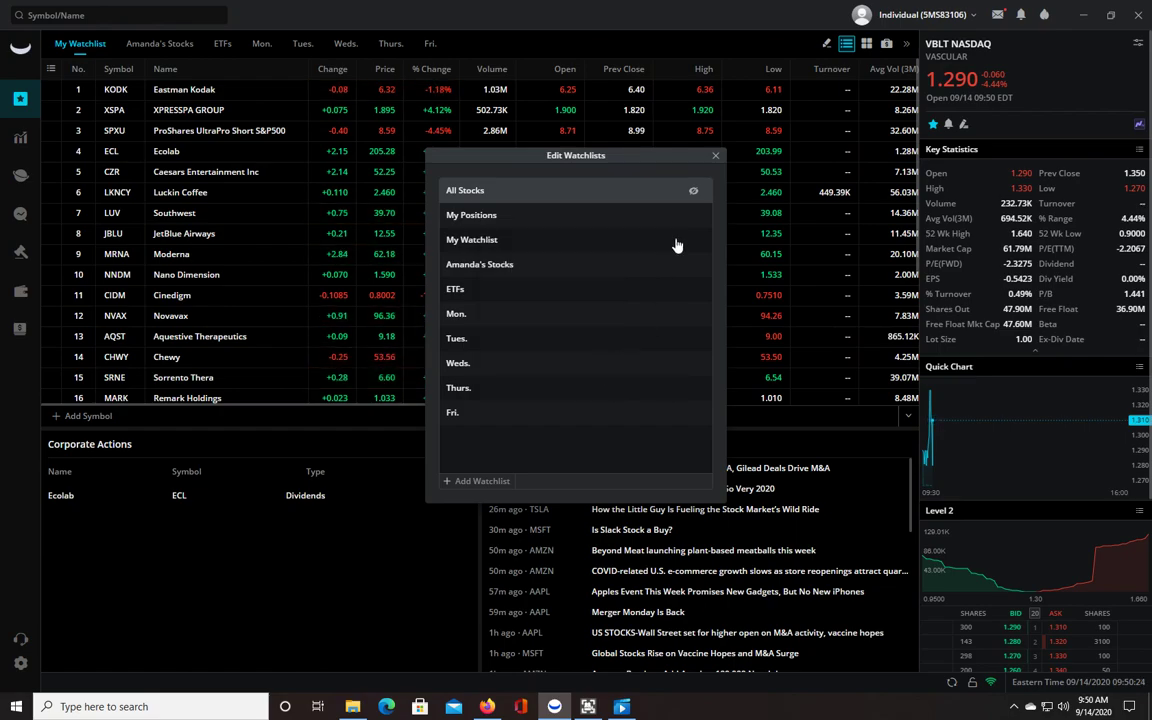
Step: Close Edit Watchlists, return to the trade board, and switch its Watchlist to the Mon. list
{"action": "left_click", "coordinate": [715, 156]}
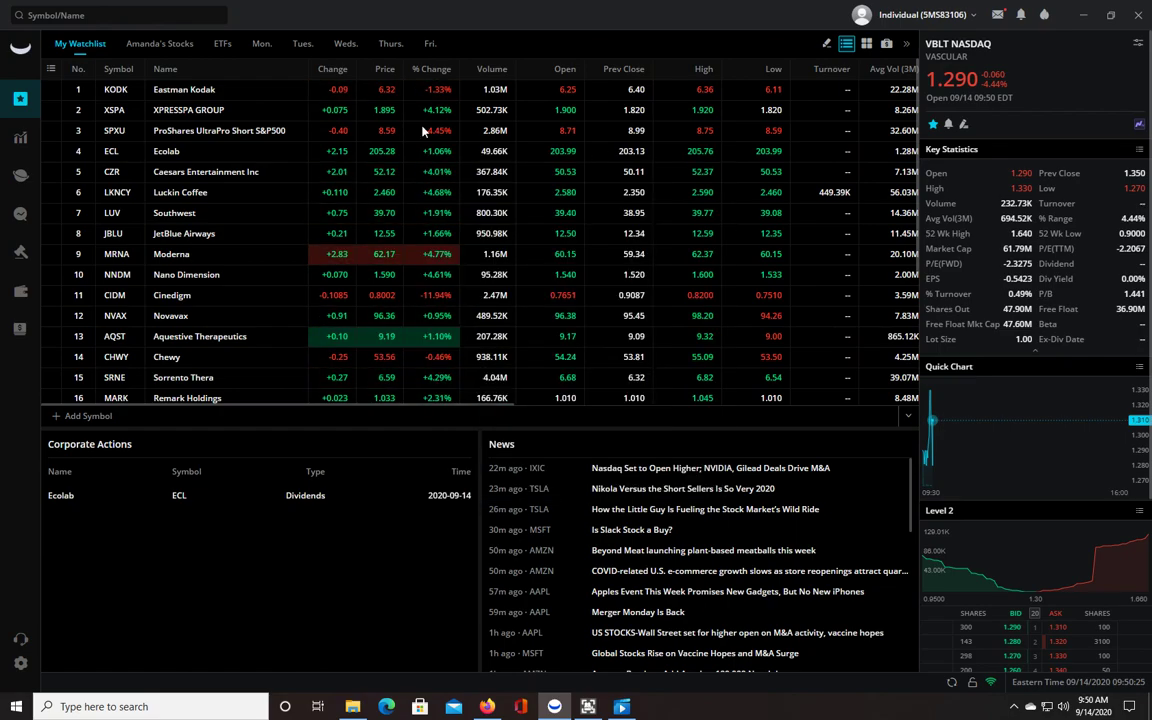
{"action": "left_click", "coordinate": [20, 254]}
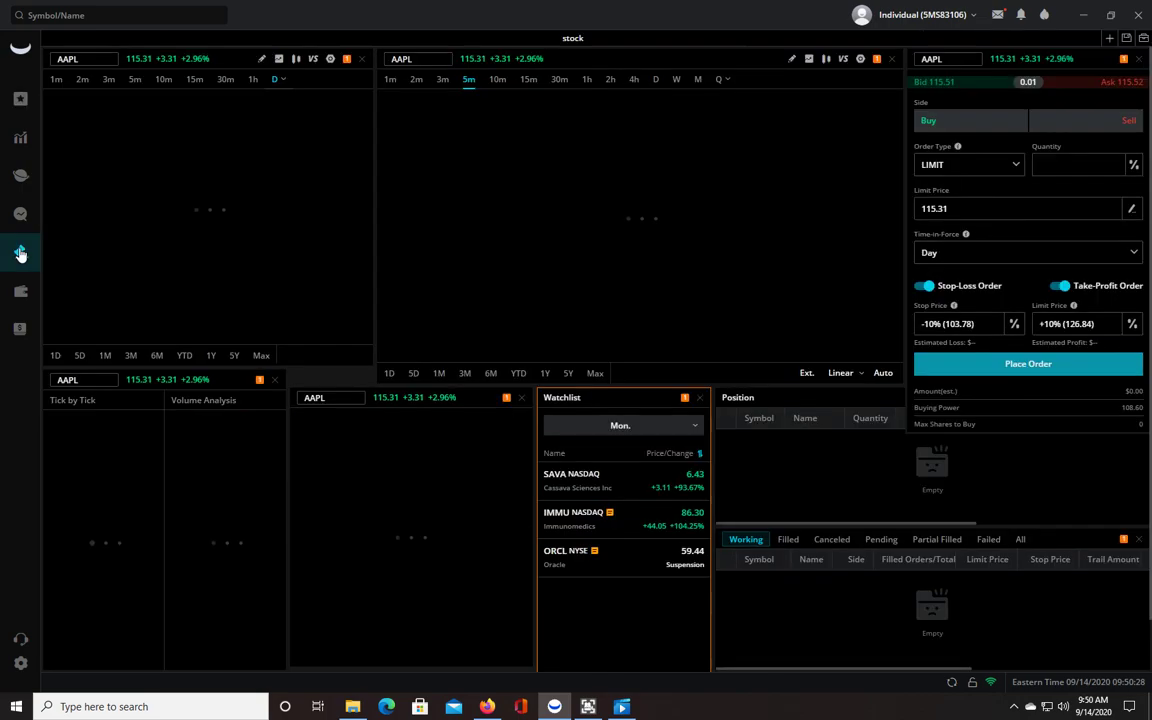
{"action": "left_click", "coordinate": [659, 432]}
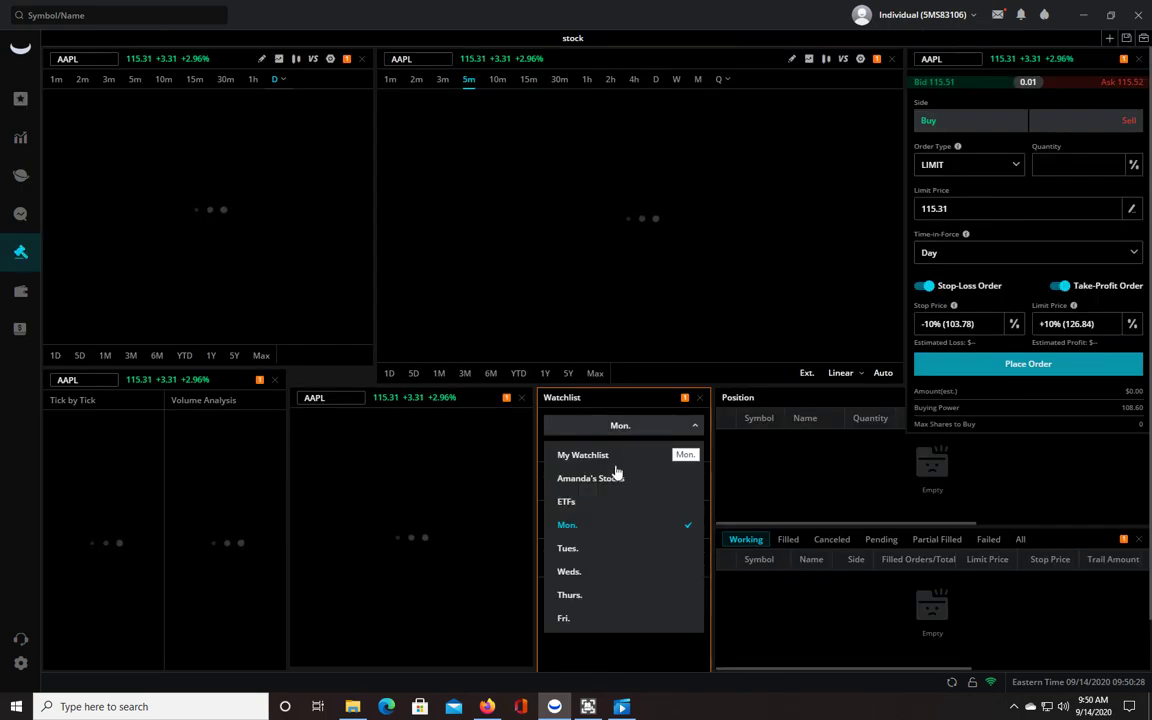
{"action": "left_click", "coordinate": [569, 534]}
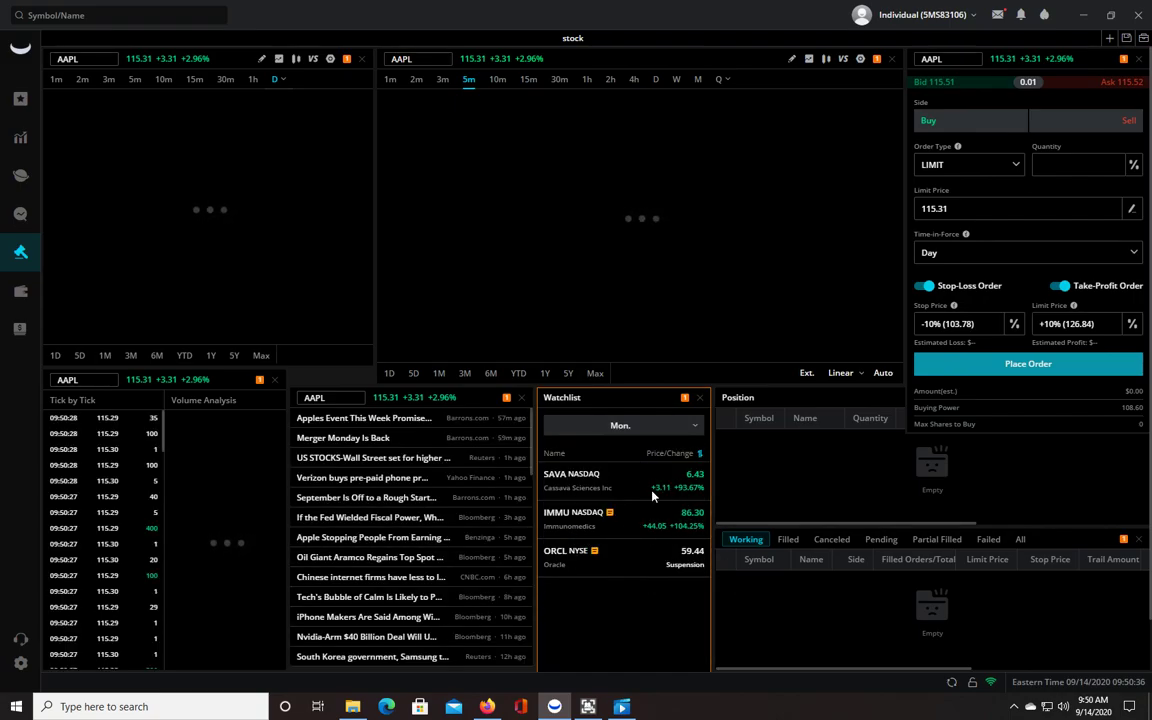
Step: Load SAVA into the linked panels, then delete SAVA from the Mon. watchlist
{"action": "left_click", "coordinate": [613, 480]}
{"action": "right_click", "coordinate": [613, 480]}
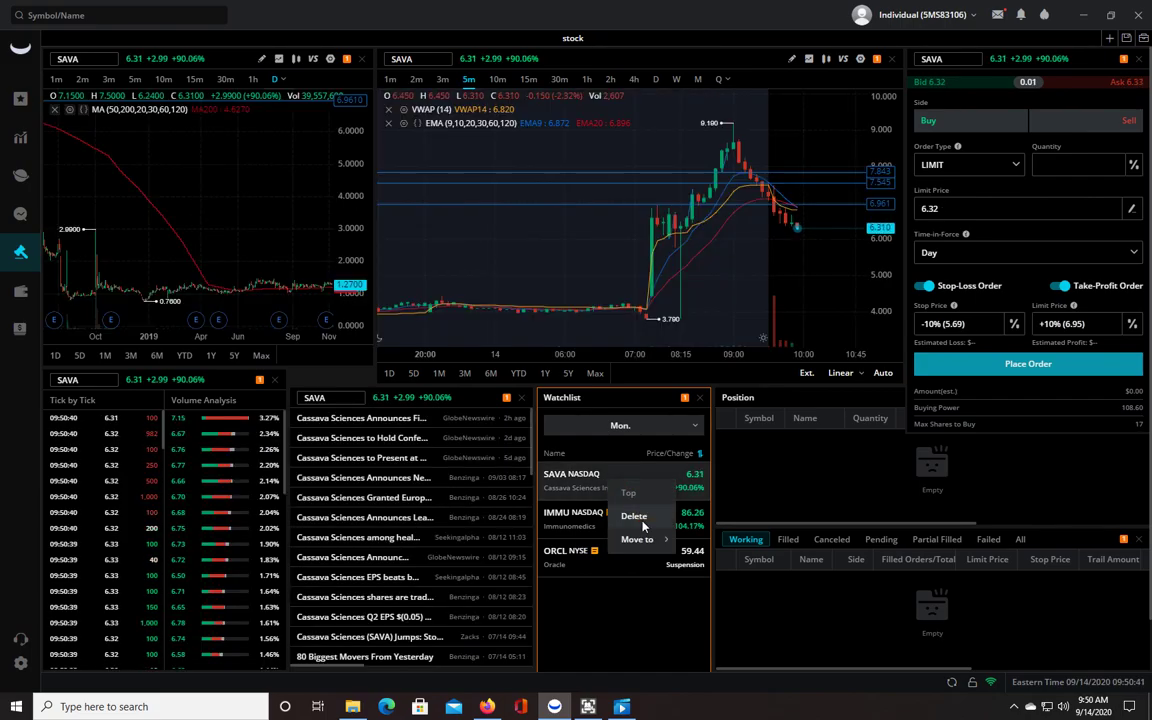
{"action": "left_click", "coordinate": [636, 517]}
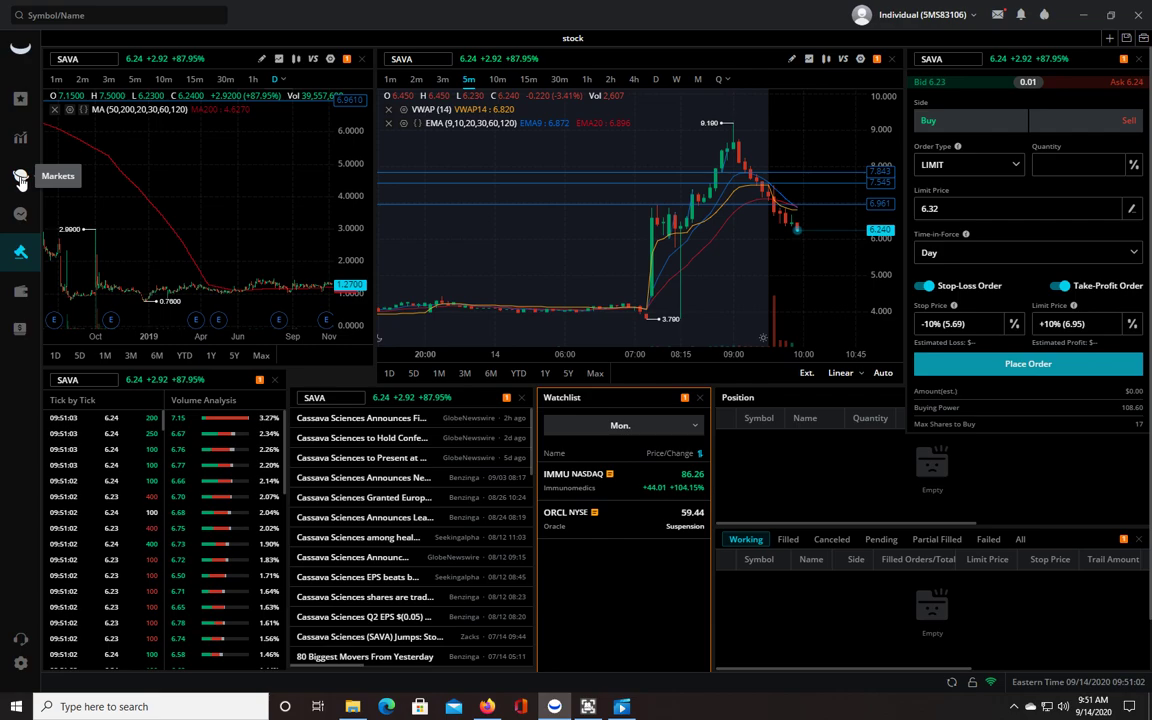
{"action": "left_click", "coordinate": [20, 178]}
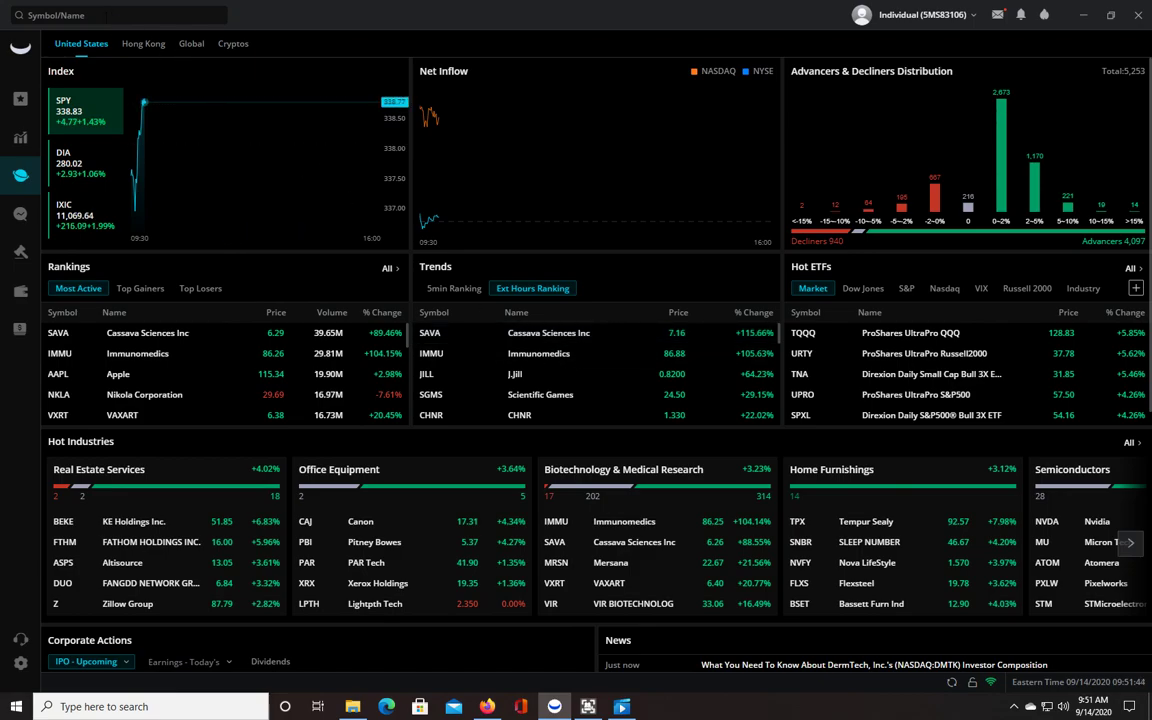
Step: Search 'SAV' and star Cassava Sciences (SAVA) into the Mon. watchlist, then dismiss the results
{"action": "left_click", "coordinate": [28, 15]}
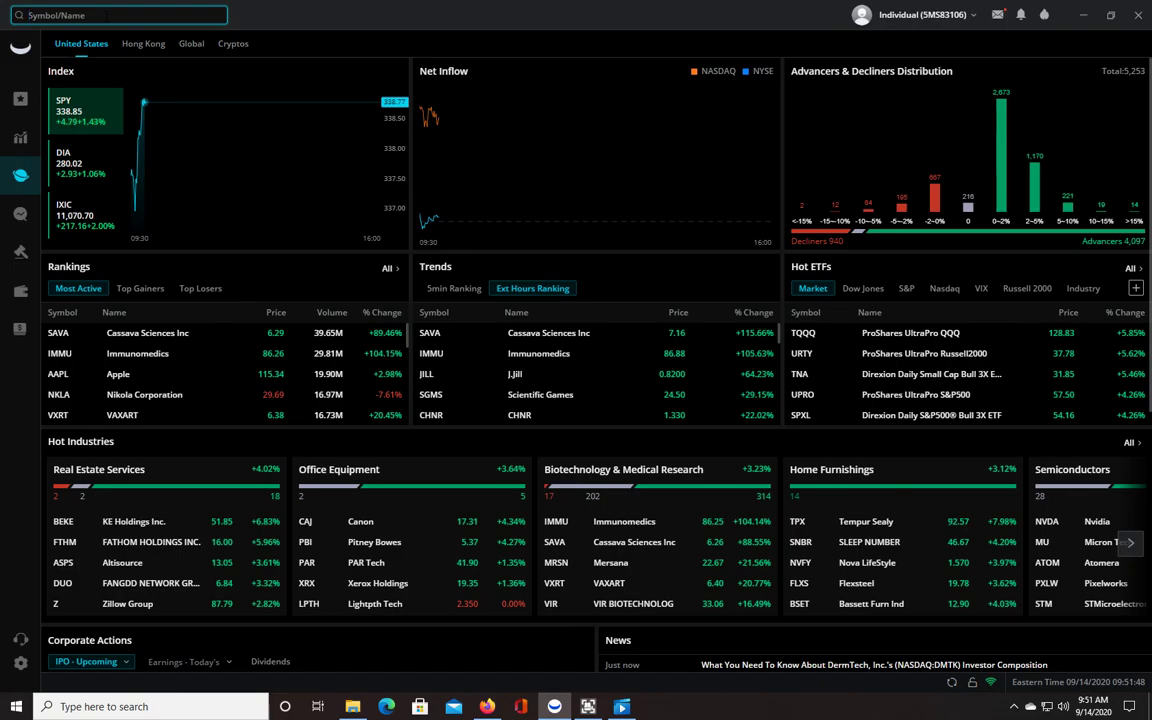
{"action": "type", "text": "SAVA"}
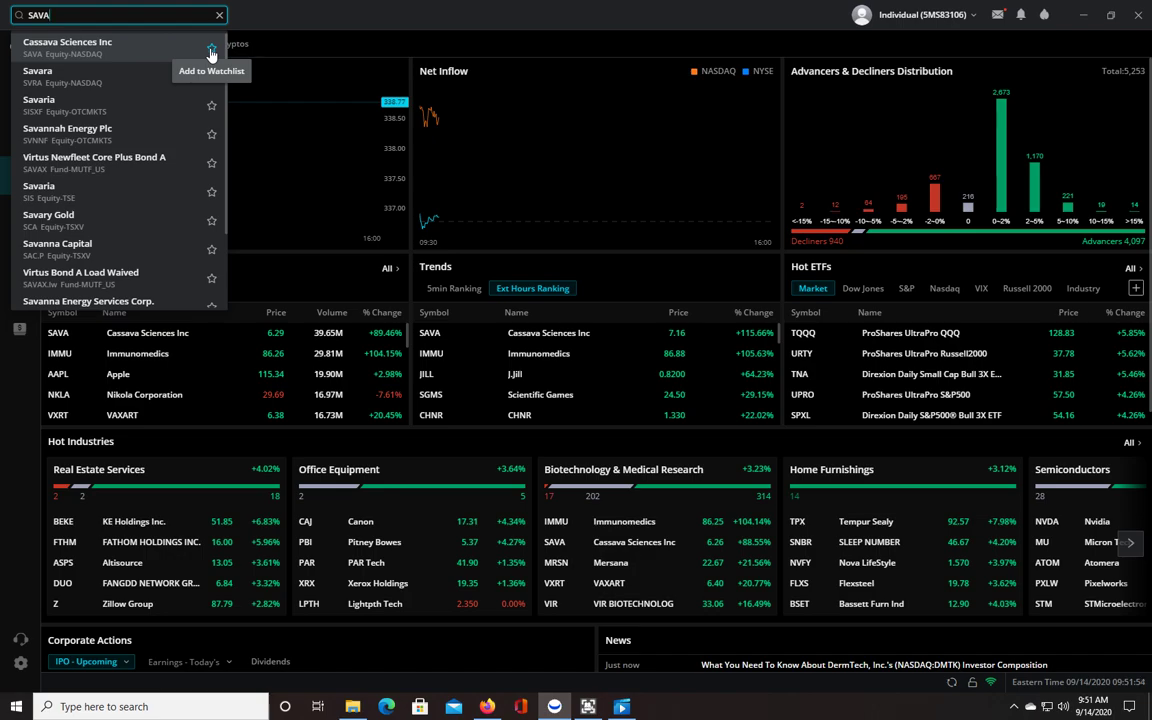
{"action": "left_click", "coordinate": [211, 50]}
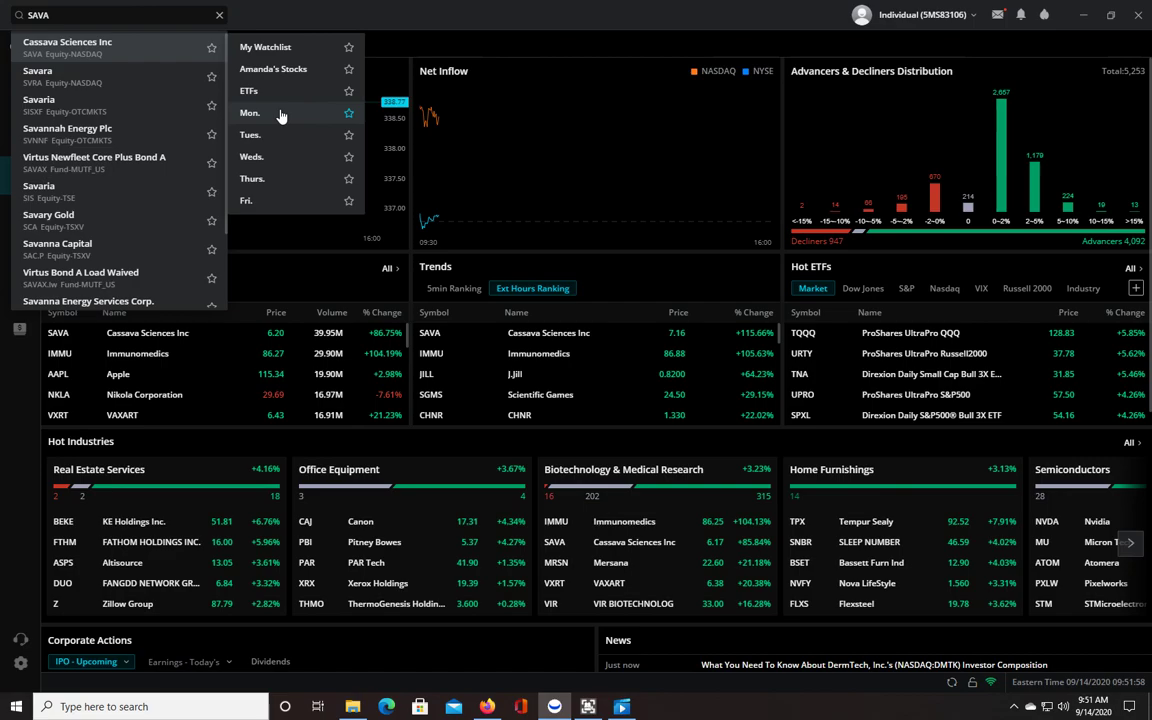
{"action": "left_click", "coordinate": [5, 433]}
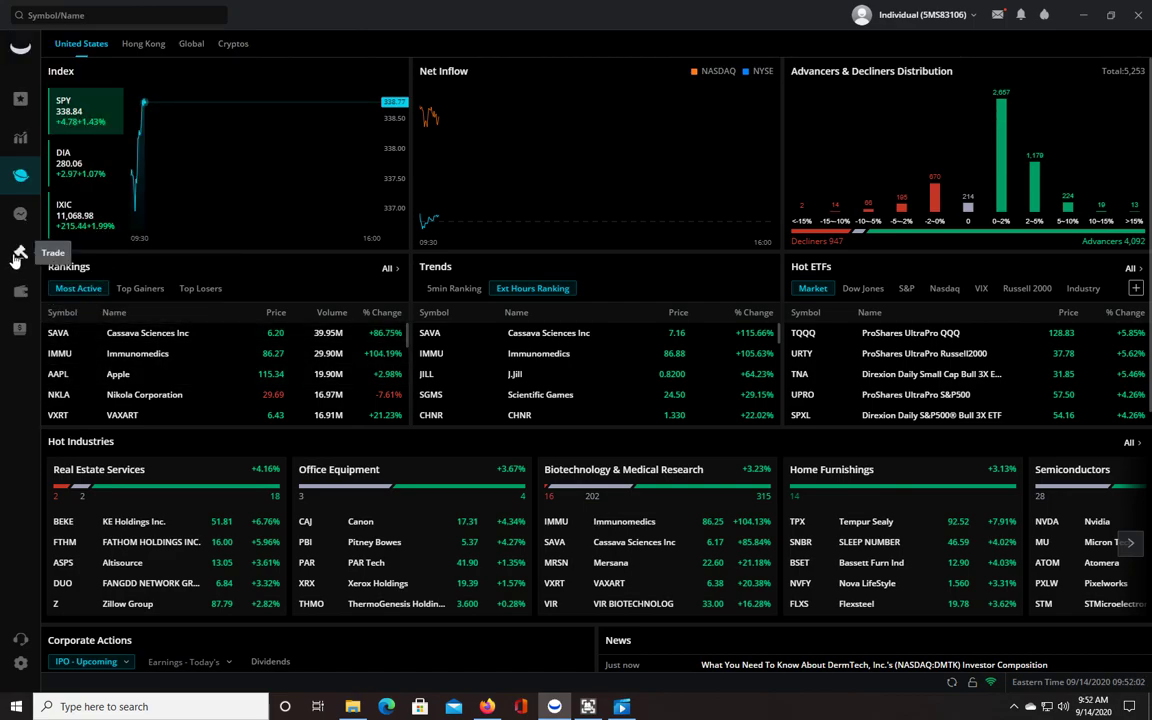
{"action": "left_click", "coordinate": [17, 255]}
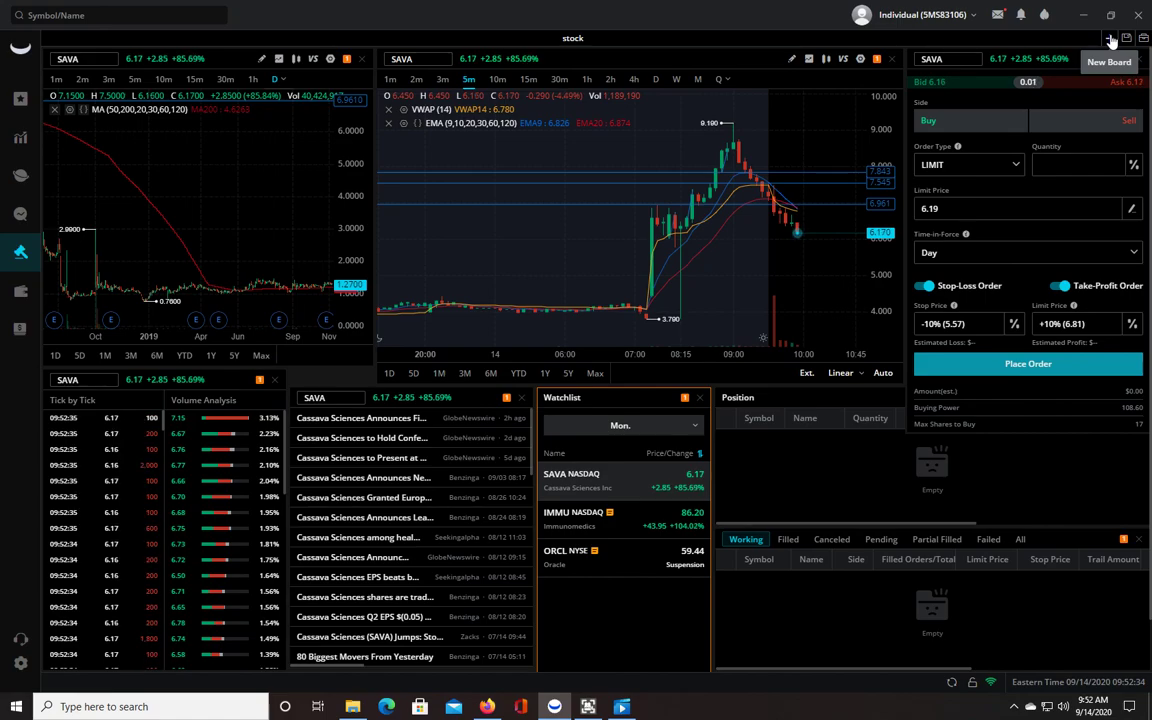
Step: Create a new board tab named Normal from the Normal template
{"action": "left_click", "coordinate": [1111, 40]}
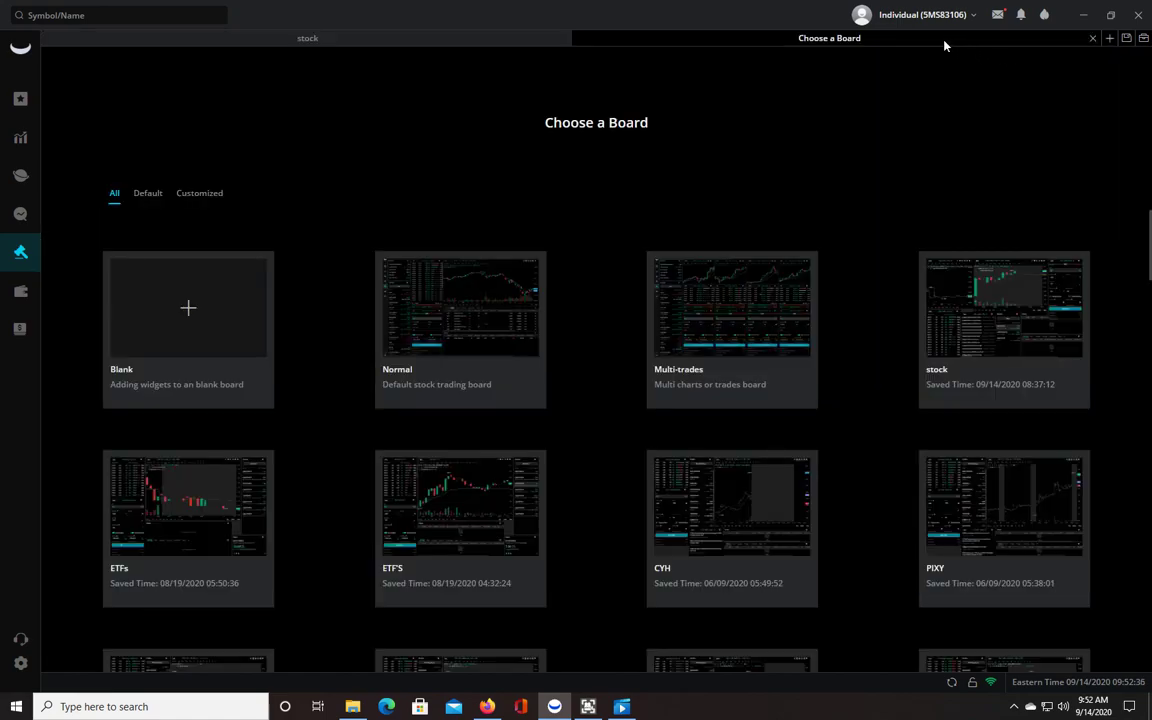
{"action": "left_click", "coordinate": [505, 305]}
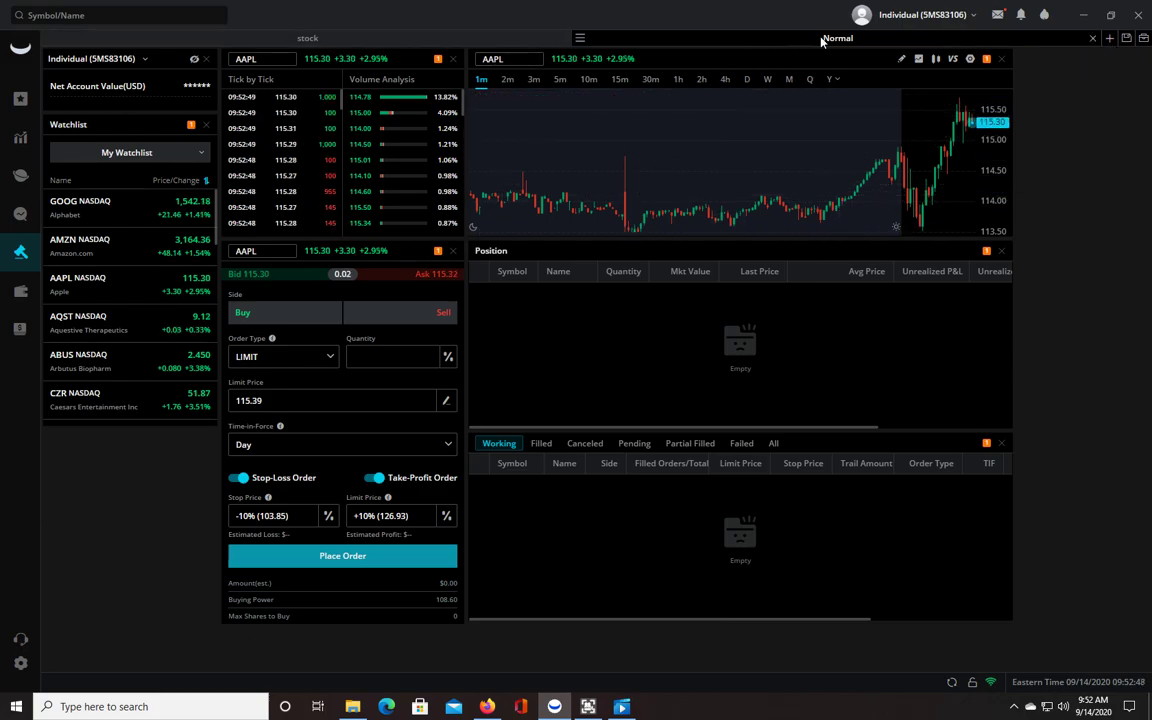
Step: Return to the stock board tab, leaving the Normal board open
{"action": "left_click", "coordinate": [438, 44]}
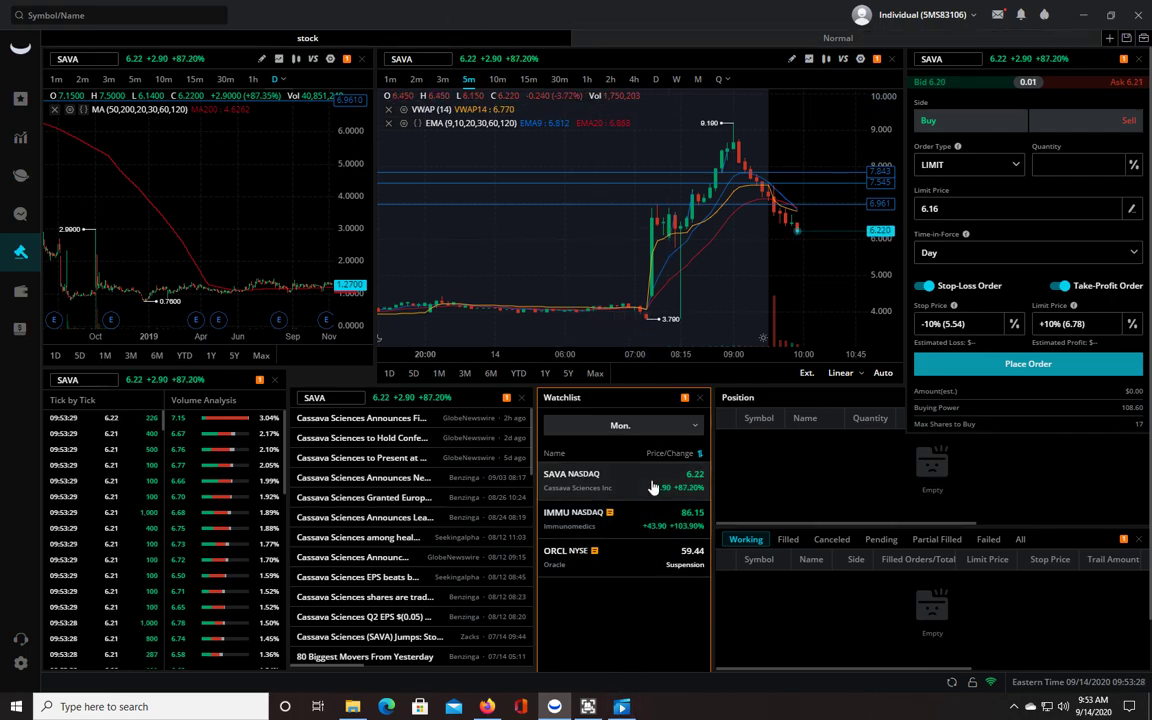
Step: Cycle the linked panels through IMMU and ORCL back to SAVA, then pan the 5m chart later
{"action": "left_click", "coordinate": [632, 524]}
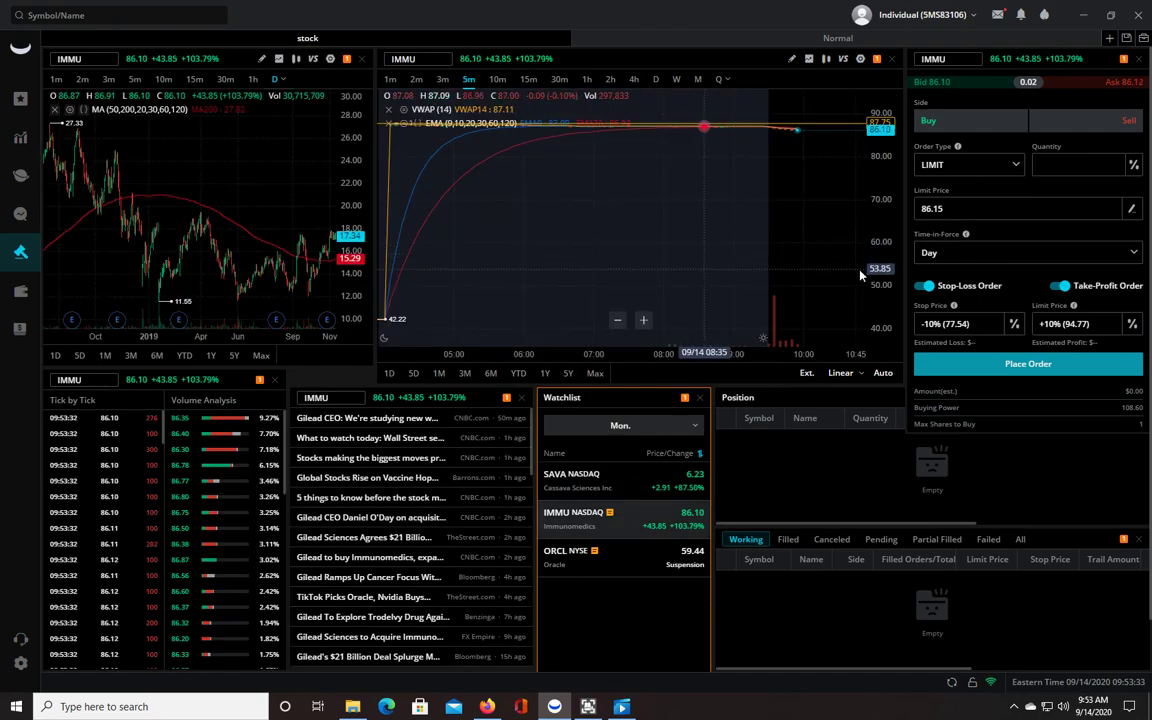
{"action": "left_click", "coordinate": [639, 574]}
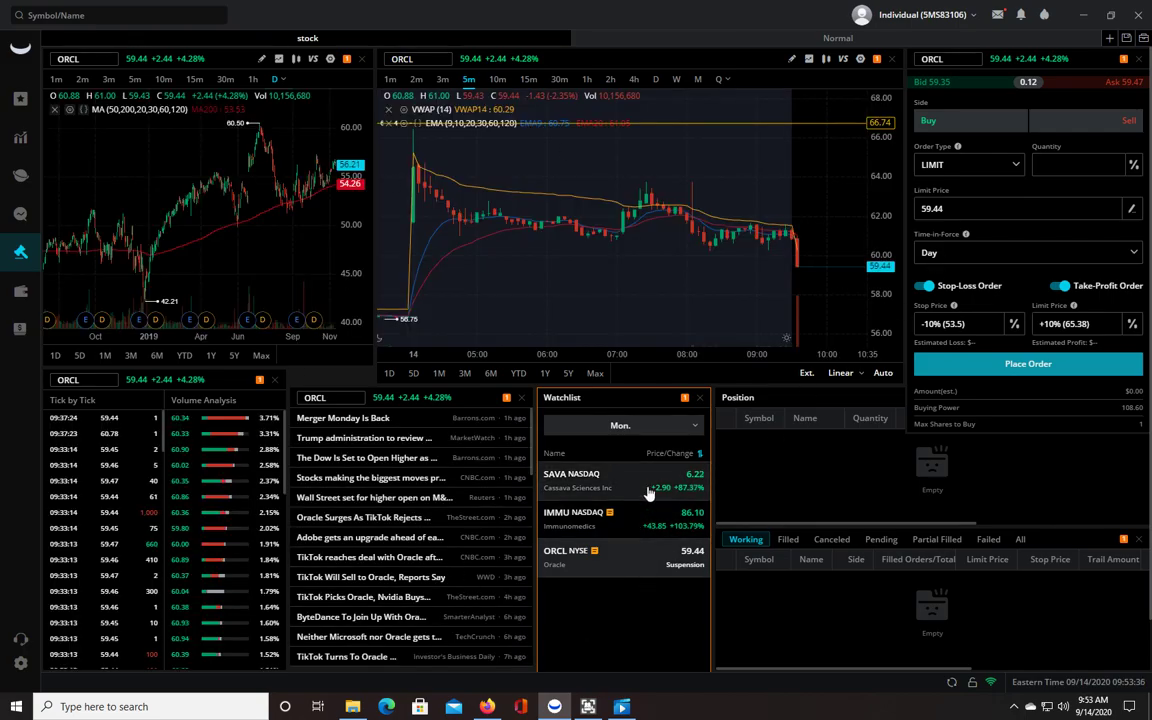
{"action": "left_click", "coordinate": [649, 492]}
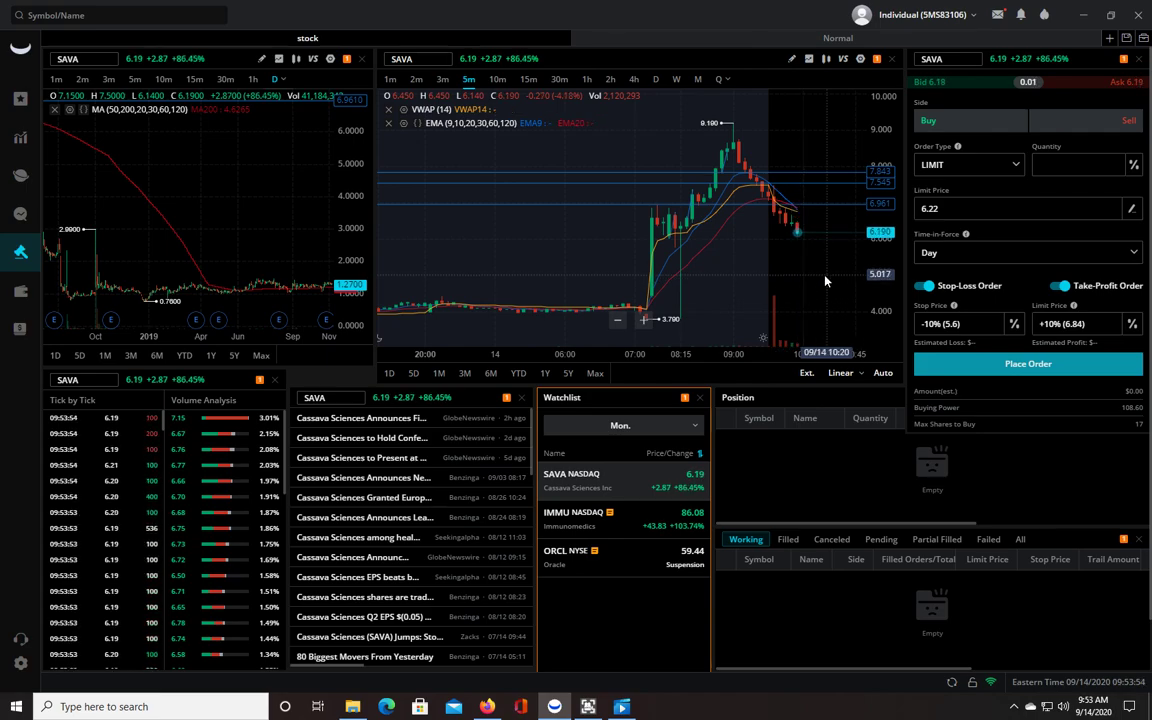
{"action": "left_click_drag", "start_coordinate": [818, 282], "coordinate": [703, 280]}
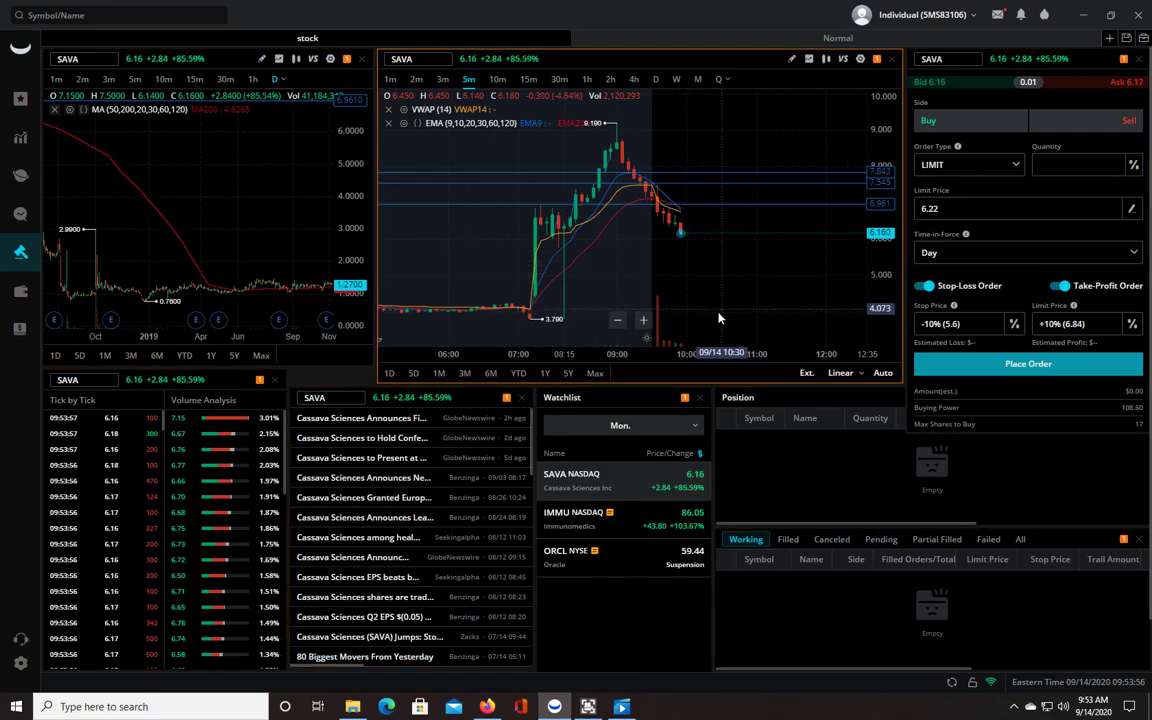